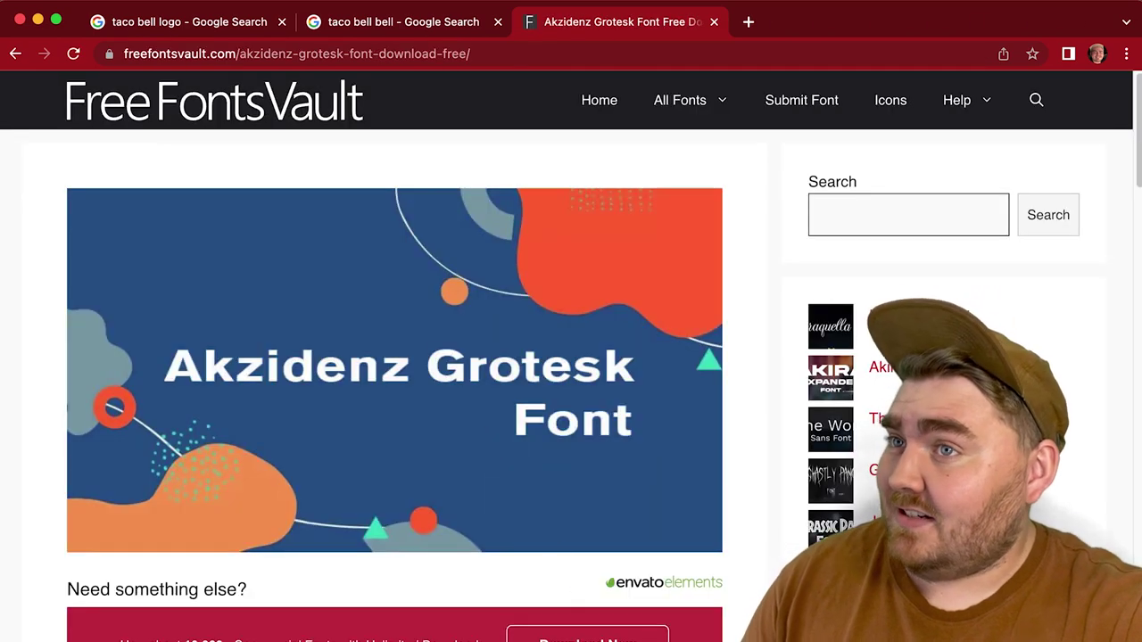
# Read the Reddit thread about which font the Del Taco logo uses and return to the search results.
pyautogui.click(237, 262)
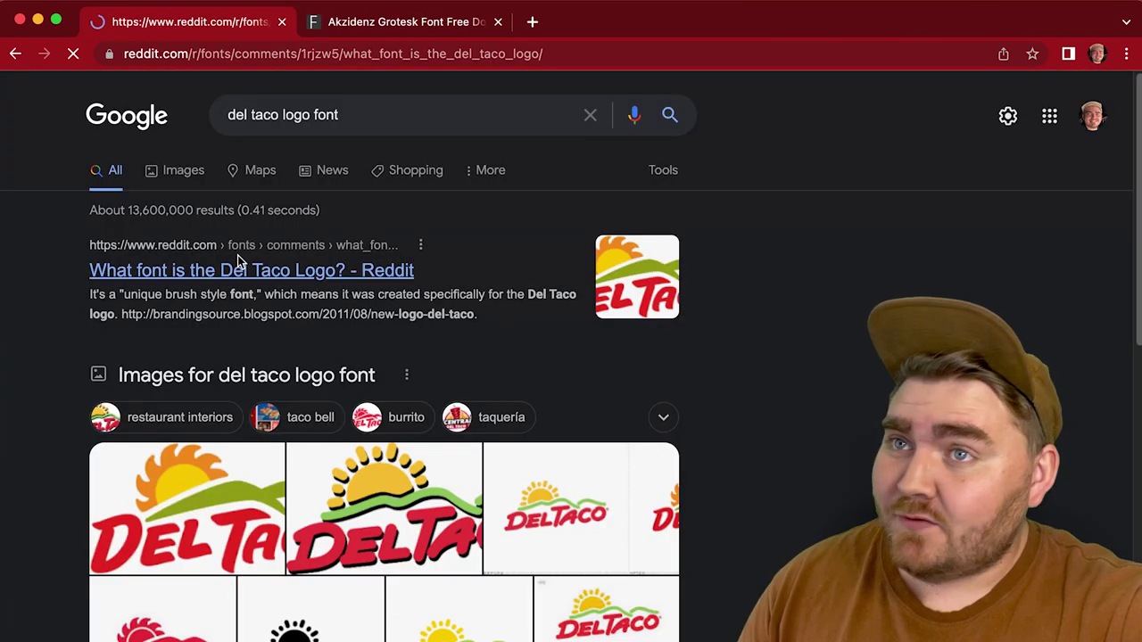
pyautogui.scroll(-10, 308, 401)
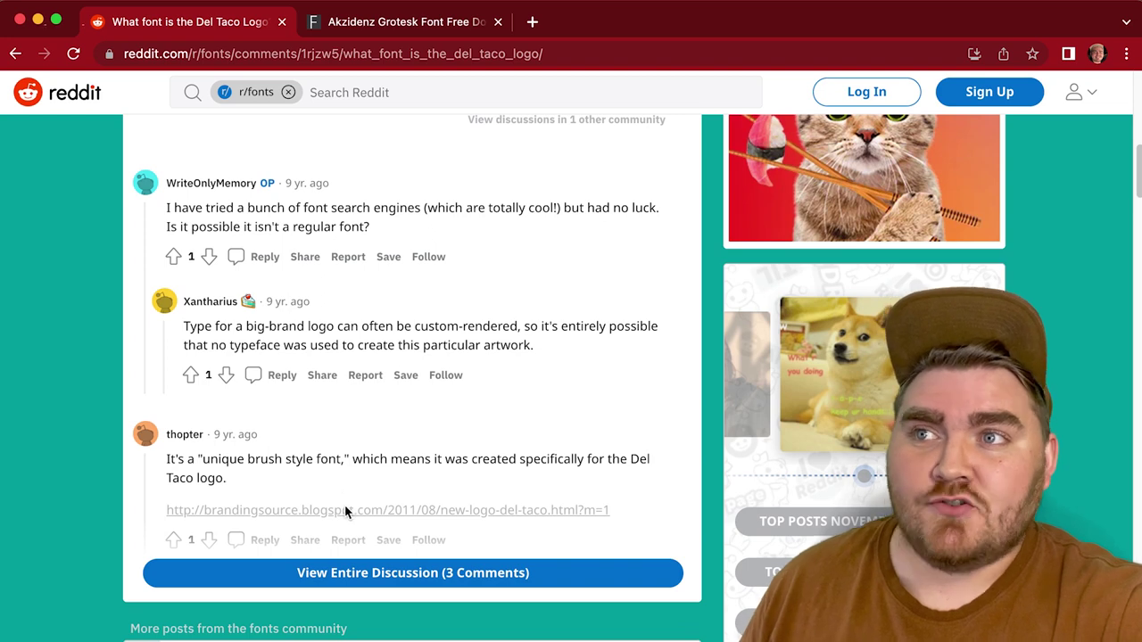
pyautogui.click(21, 54)
# Trace the outer outline of the Taco Bell emblem with the Pen tool and place the purple dome beside the logo.
pyautogui.moveTo(382, 581); pyautogui.dragTo(436, 587)
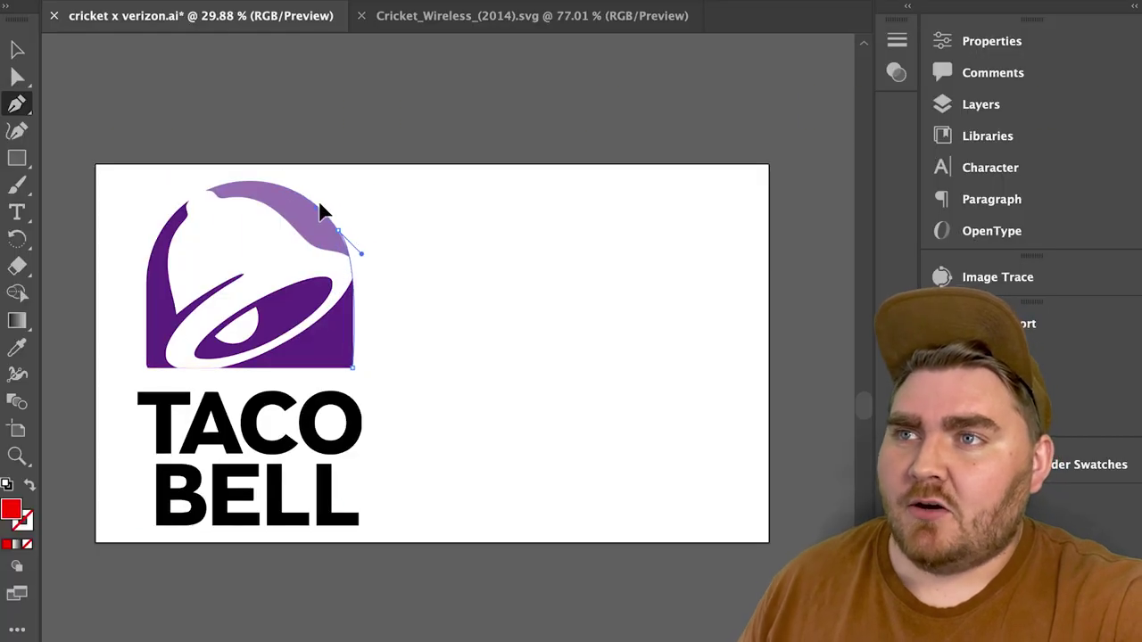
pyautogui.click(352, 294)
pyautogui.moveTo(249, 183); pyautogui.dragTo(321, 200)
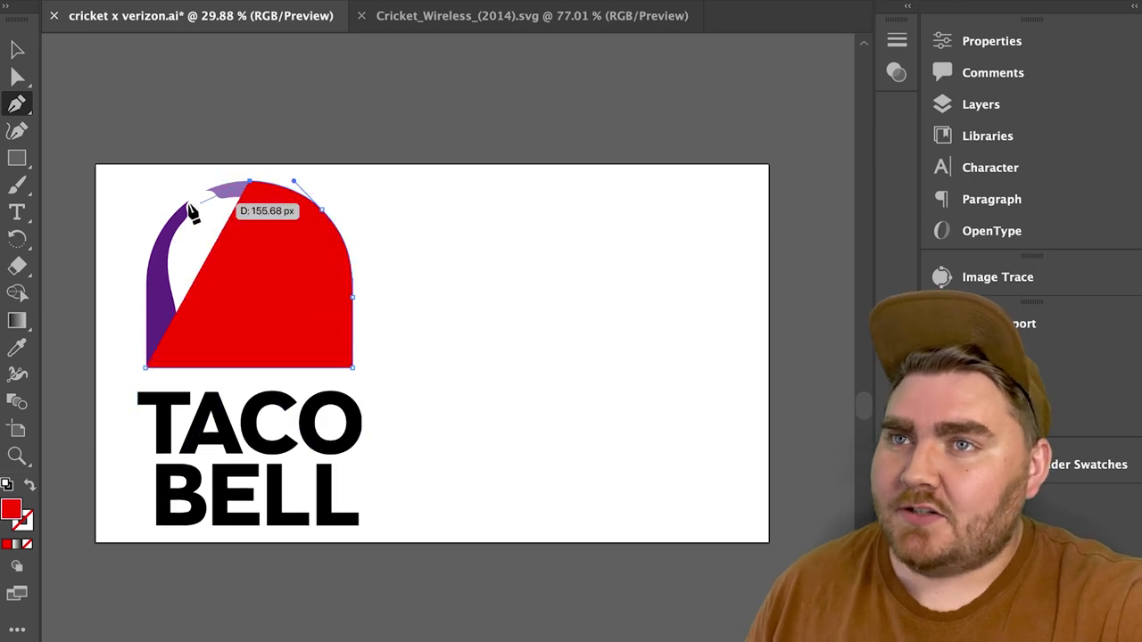
pyautogui.click(150, 242)
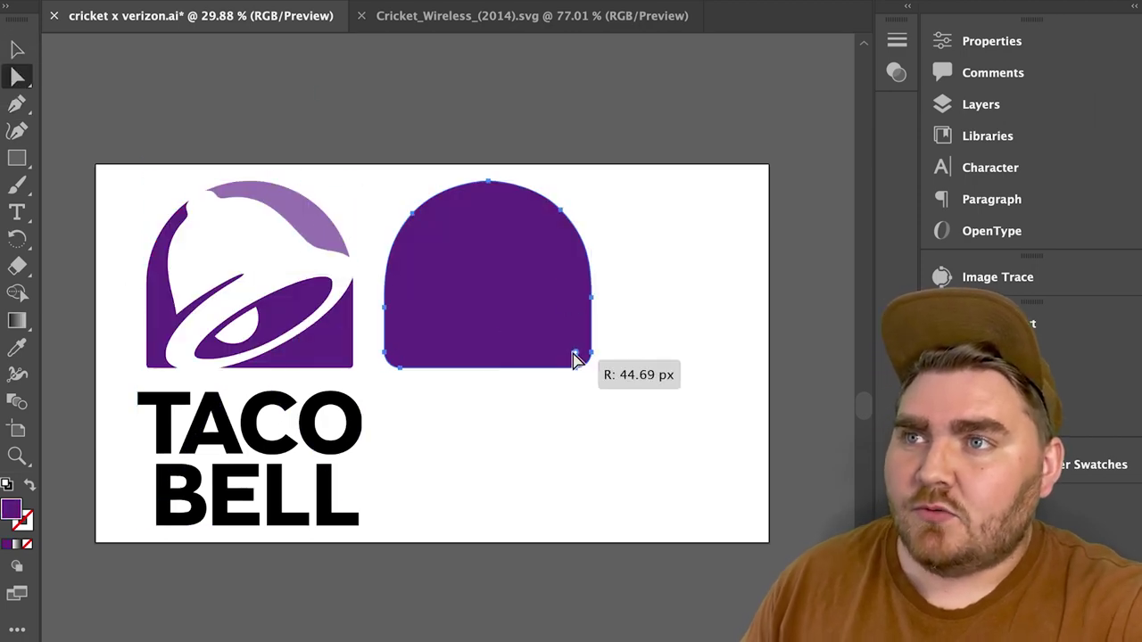
pyautogui.press('v')
pyautogui.moveTo(523, 184); pyautogui.dragTo(483, 310)
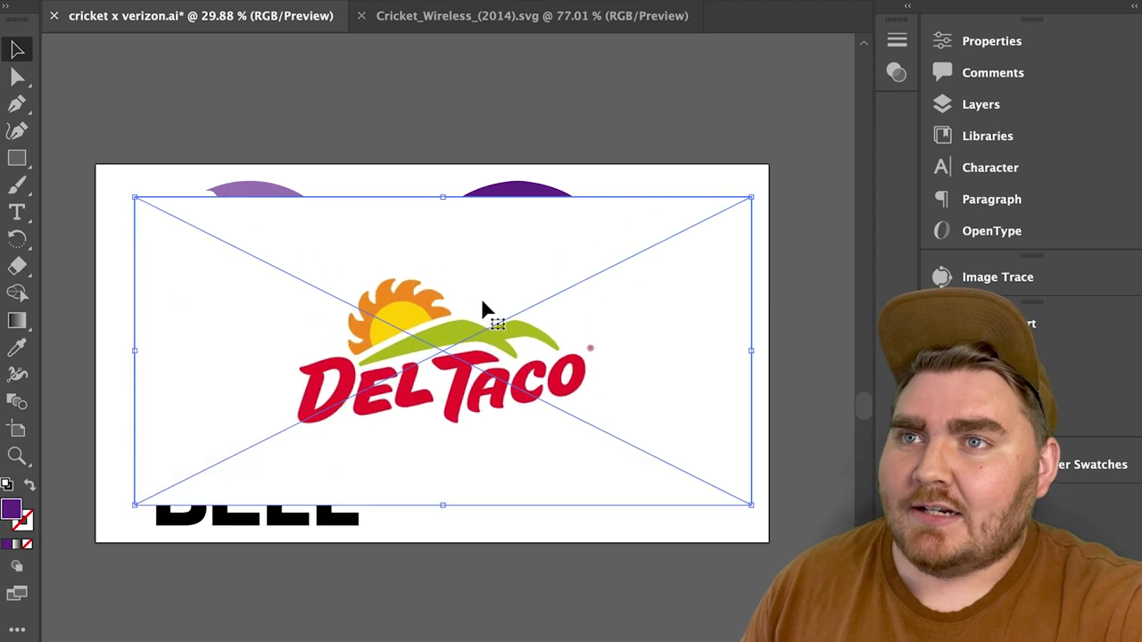
# Image-trace the Del Taco logo in color with a limited palette and delete everything except the sun.
pyautogui.click(997, 276)
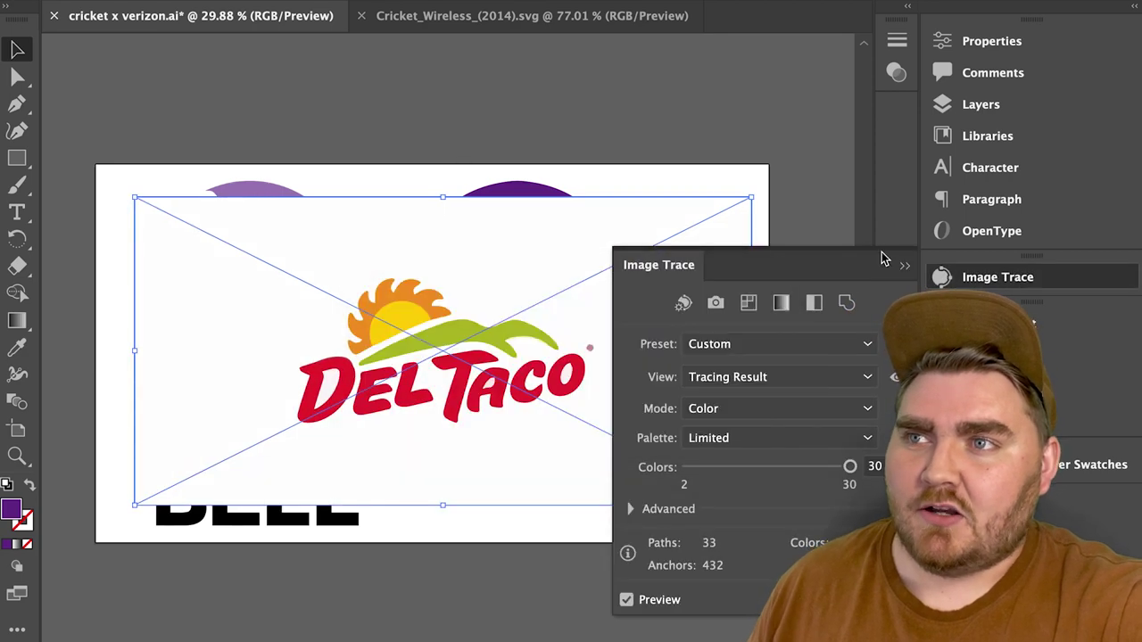
pyautogui.click(903, 265)
pyautogui.doubleClick(442, 374)
pyautogui.moveTo(397, 325)
pyautogui.mouseDown()
pyautogui.moveTo(484, 235)
pyautogui.moveTo(542, 145)
pyautogui.mouseUp()
pyautogui.press('Delete')
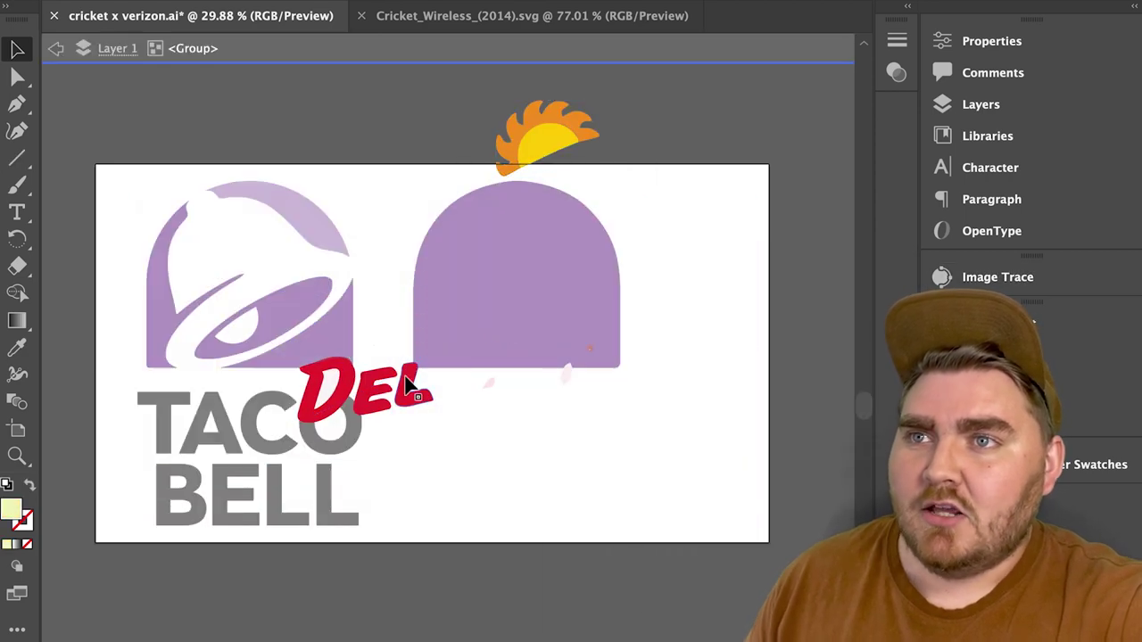
pyautogui.click(409, 386)
pyautogui.press('Delete')
pyautogui.press('Escape')
# Turn the sun into a full ring of orange rays on the purple dome, without the yellow centre.
pyautogui.click(378, 265)
pyautogui.doubleClick(377, 265)
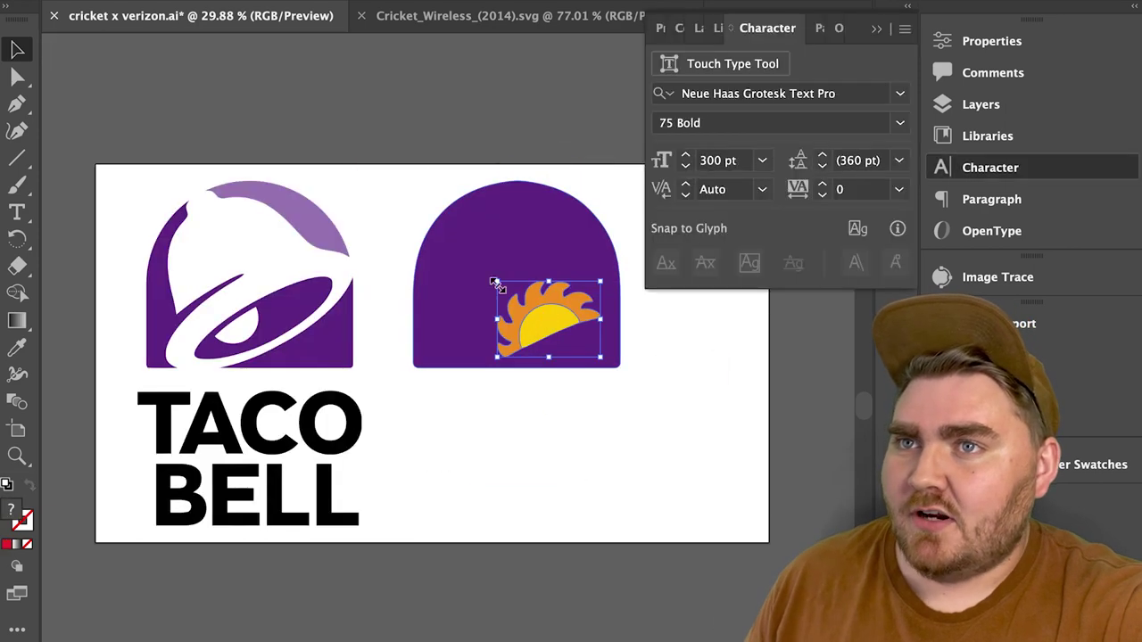
pyautogui.moveTo(513, 295); pyautogui.dragTo(718, 370)
pyautogui.press('Delete')
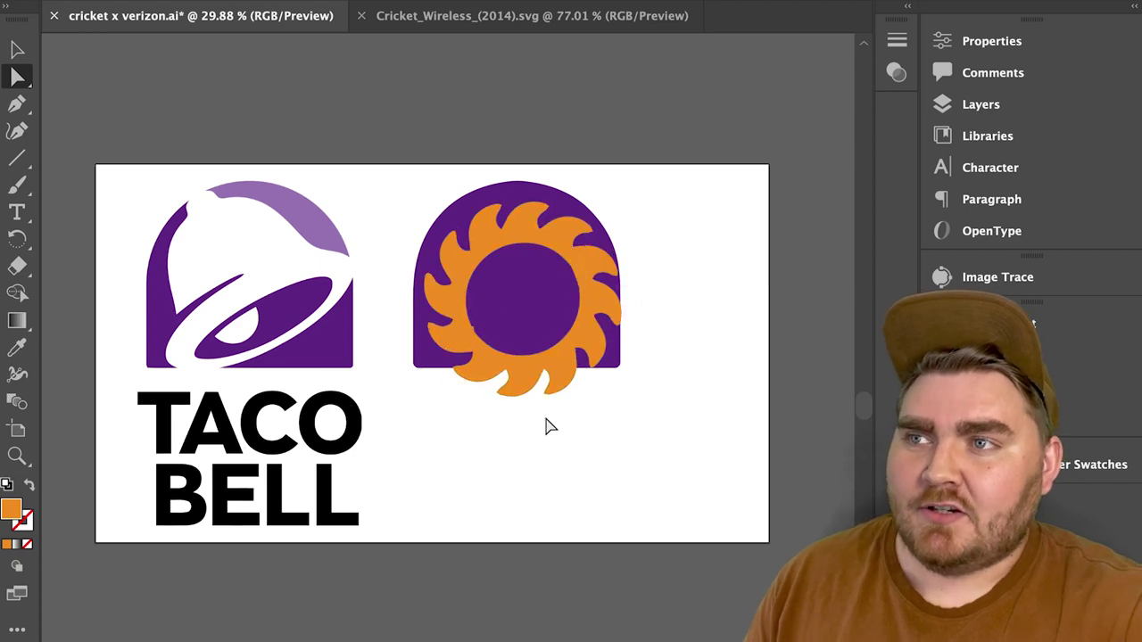
# Cut a clean circular hole in the sun ring using an ellipse and Pathfinder, and fill the ring with white.
pyautogui.click(16, 157)
pyautogui.click(127, 184)
pyautogui.moveTo(523, 232)
pyautogui.mouseDown()
pyautogui.moveTo(639, 319)
pyautogui.moveTo(526, 365)
pyautogui.mouseUp()
pyautogui.press('v')
pyautogui.keyDown('shift'); pyautogui.click(581, 265); pyautogui.keyUp('shift')
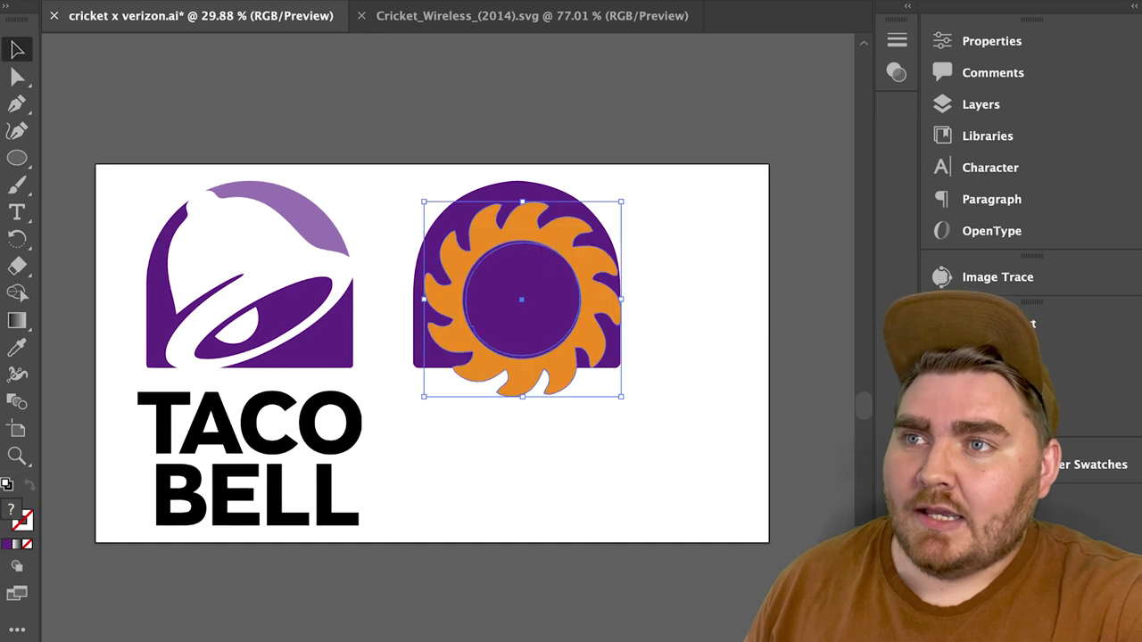
pyautogui.hotkey('ctrl', 'shift', 'F9')
pyautogui.press('d')
pyautogui.moveTo(527, 234)
pyautogui.mouseDown()
pyautogui.moveTo(513, 223)
pyautogui.moveTo(540, 245)
pyautogui.moveTo(420, 178)
pyautogui.moveTo(541, 226)
pyautogui.mouseUp()
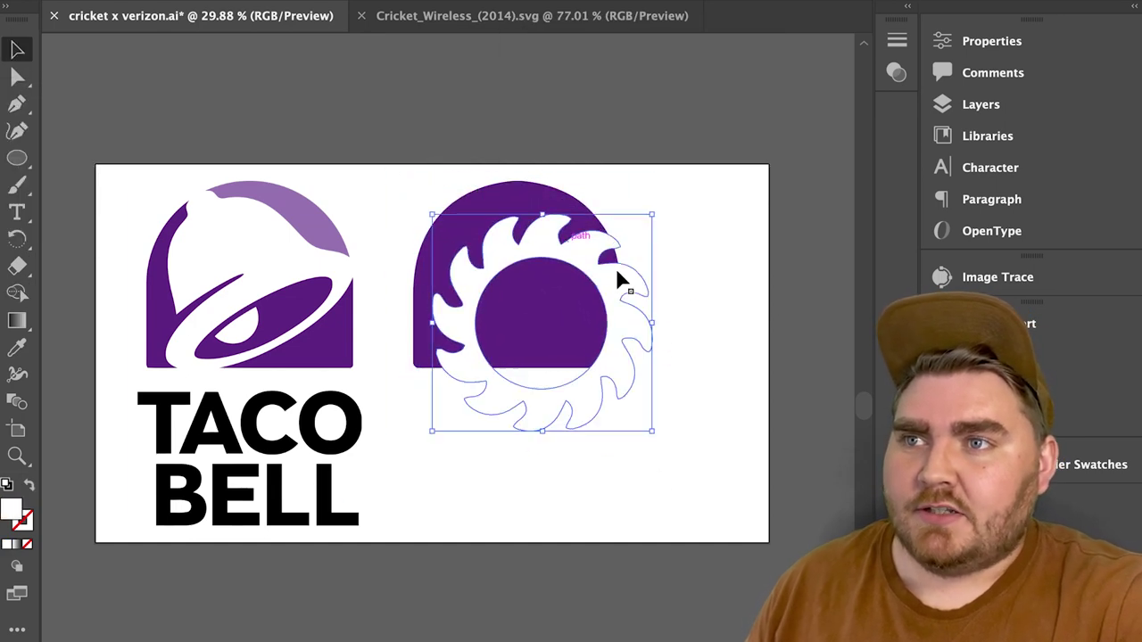
# Draw two concentric circles inside the white sun ring, coloring the outer one with the Taco Bell logo's light purple.
pyautogui.click(17, 159)
pyautogui.moveTo(488, 269); pyautogui.dragTo(595, 375)
pyautogui.press('v')
pyautogui.click(314, 198)
pyautogui.press('l')
pyautogui.moveTo(535, 242); pyautogui.dragTo(586, 379)
pyautogui.press('v')
pyautogui.moveTo(603, 311); pyautogui.dragTo(540, 324)
# Crop the light purple circle to the flat lower edge of the purple dome, using Pathfinder and a second layer.
pyautogui.rightClick(474, 288)
pyautogui.press('Escape')
pyautogui.hotkey('shift', 'x')
pyautogui.keyDown('shift'); pyautogui.click(523, 199); pyautogui.keyUp('shift')
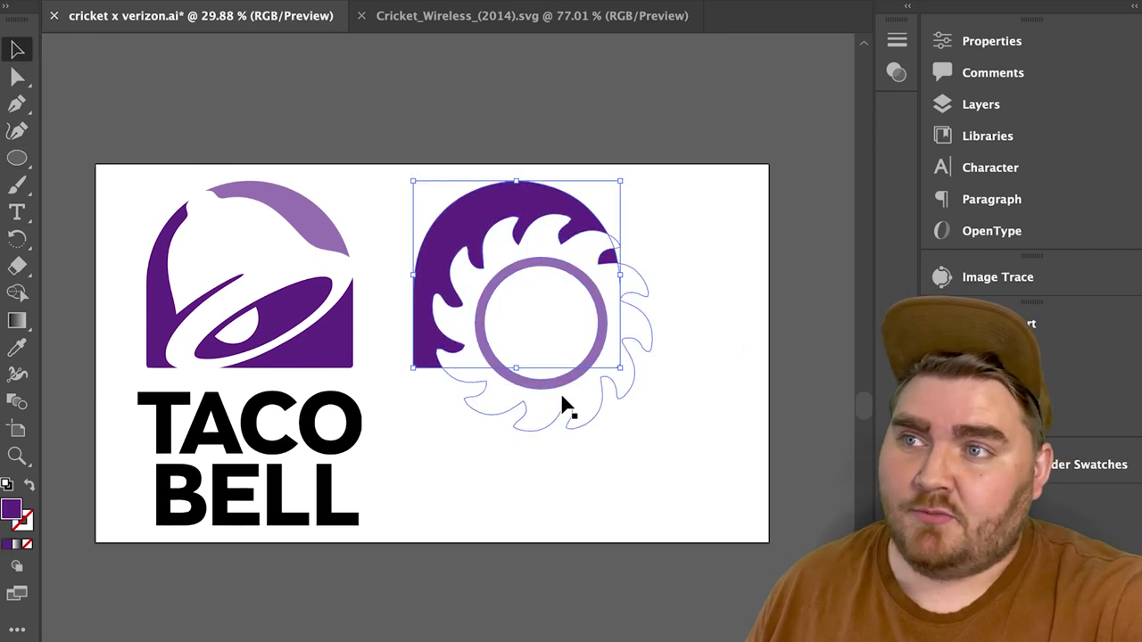
pyautogui.hotkey('ctrl', 'shift', 'F9')
pyautogui.click(553, 253)
pyautogui.press('F7')
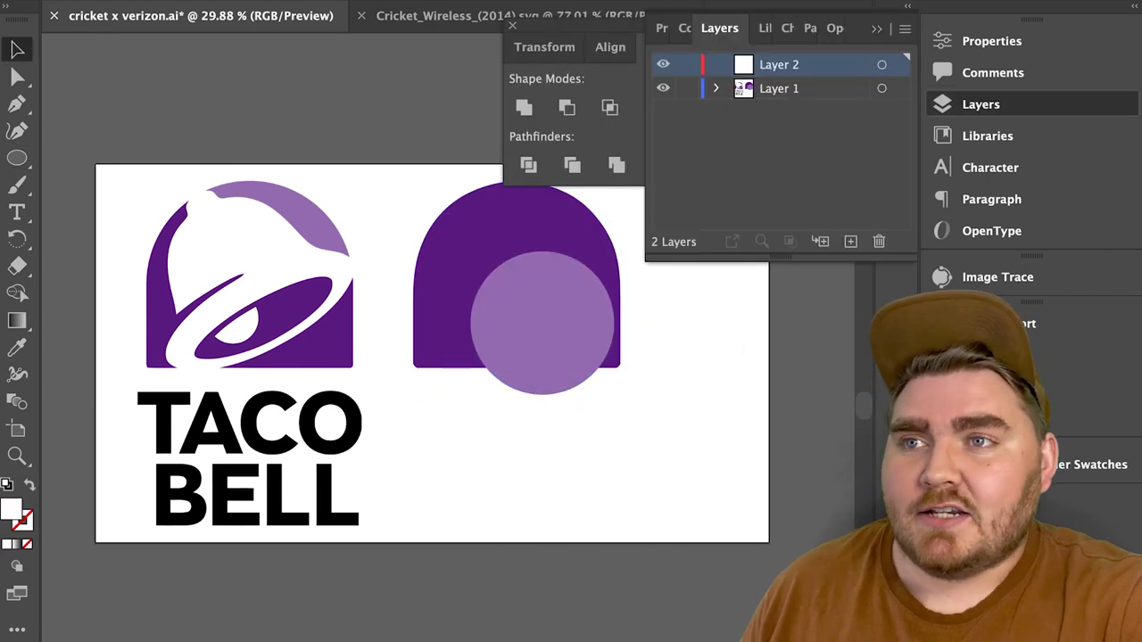
pyautogui.doubleClick(536, 303)
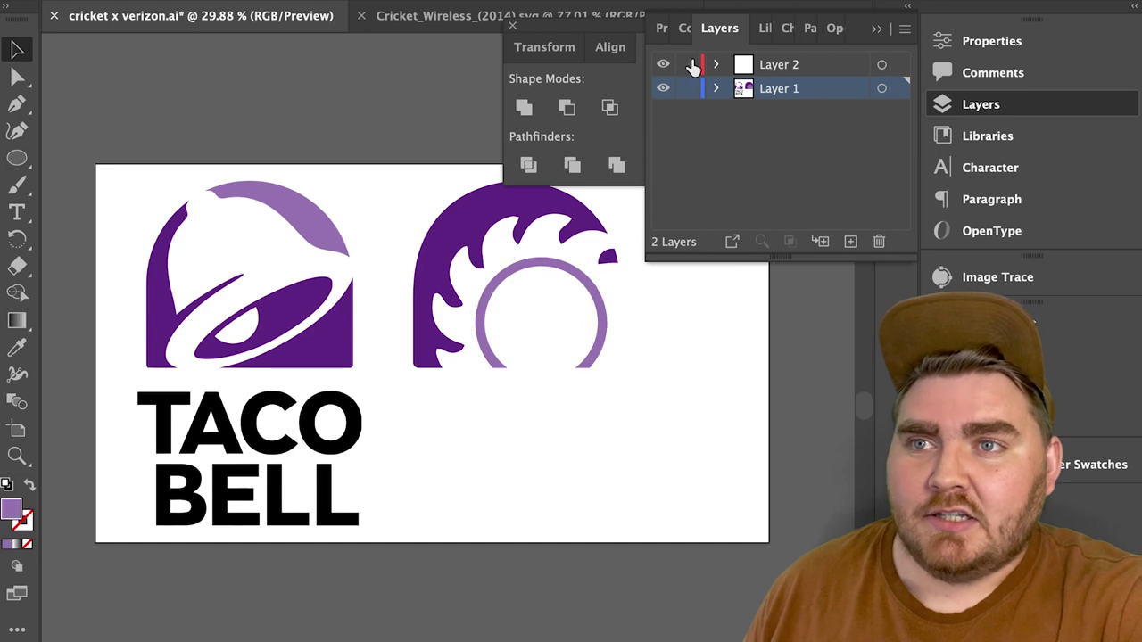
# Add the text "DEL" in AkzidenzGrotesk below the sun emblem and place the logo's "TACO" lettering beneath it.
pyautogui.hotkey('ctrl', 'shift', 'F9')
pyautogui.press('t')
pyautogui.moveTo(416, 378); pyautogui.dragTo(659, 528)
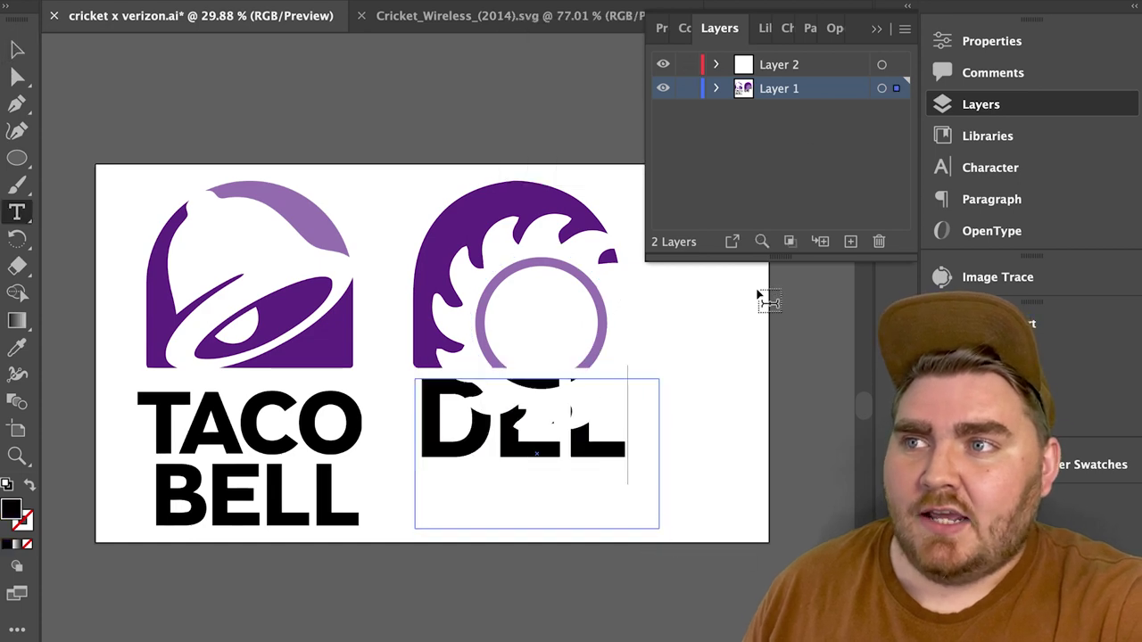
pyautogui.press('Escape')
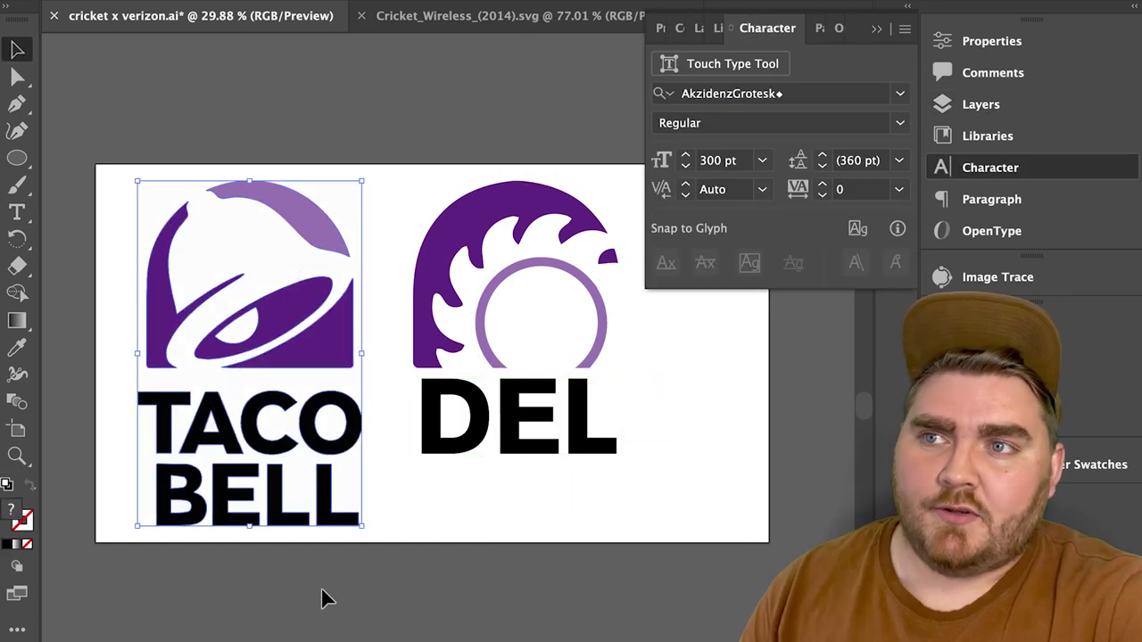
pyautogui.click(248, 417)
pyautogui.moveTo(251, 415); pyautogui.dragTo(532, 495)
pyautogui.moveTo(509, 433); pyautogui.dragTo(523, 469)
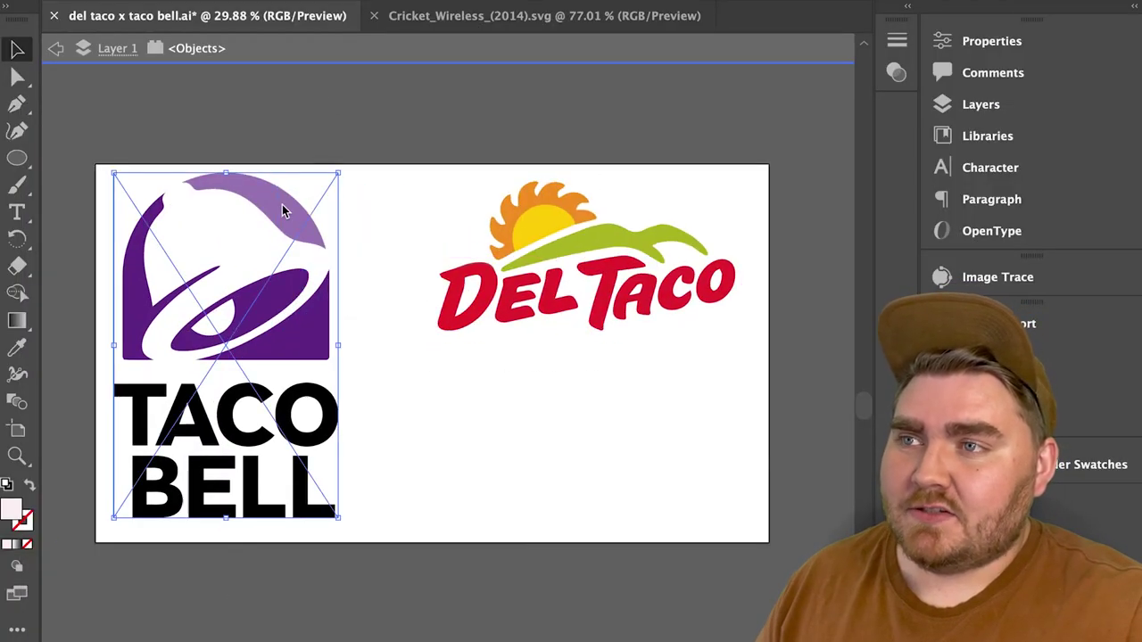
# Cut the Taco Bell logo out of the Del Taco artwork's layer and leave isolation mode.
pyautogui.click(980, 104)
pyautogui.press('Delete')
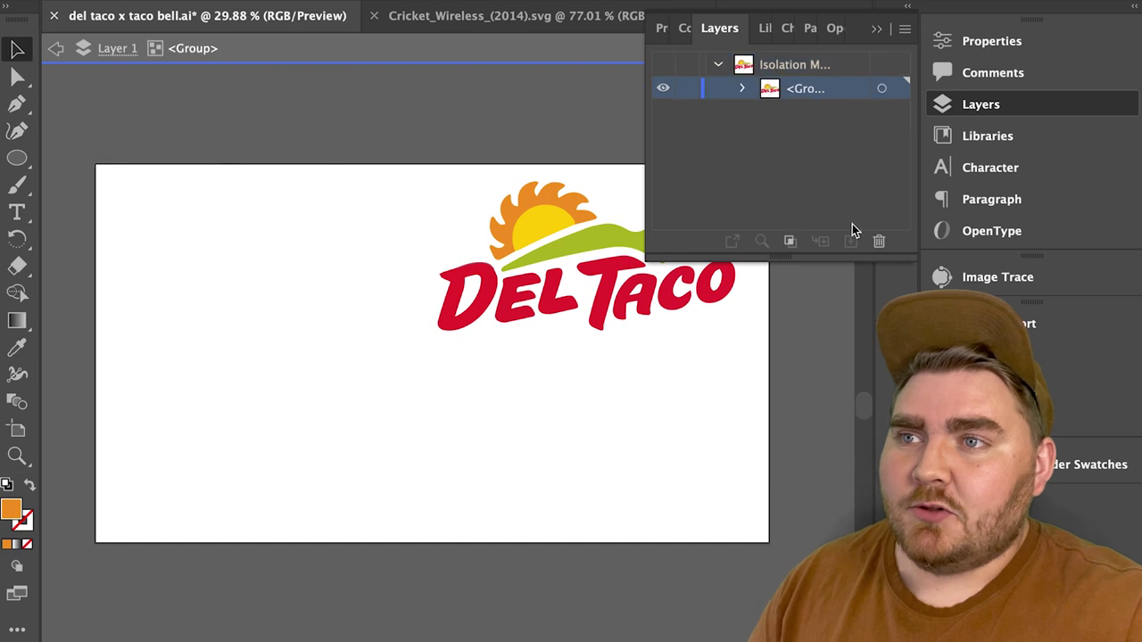
pyautogui.press('Escape')
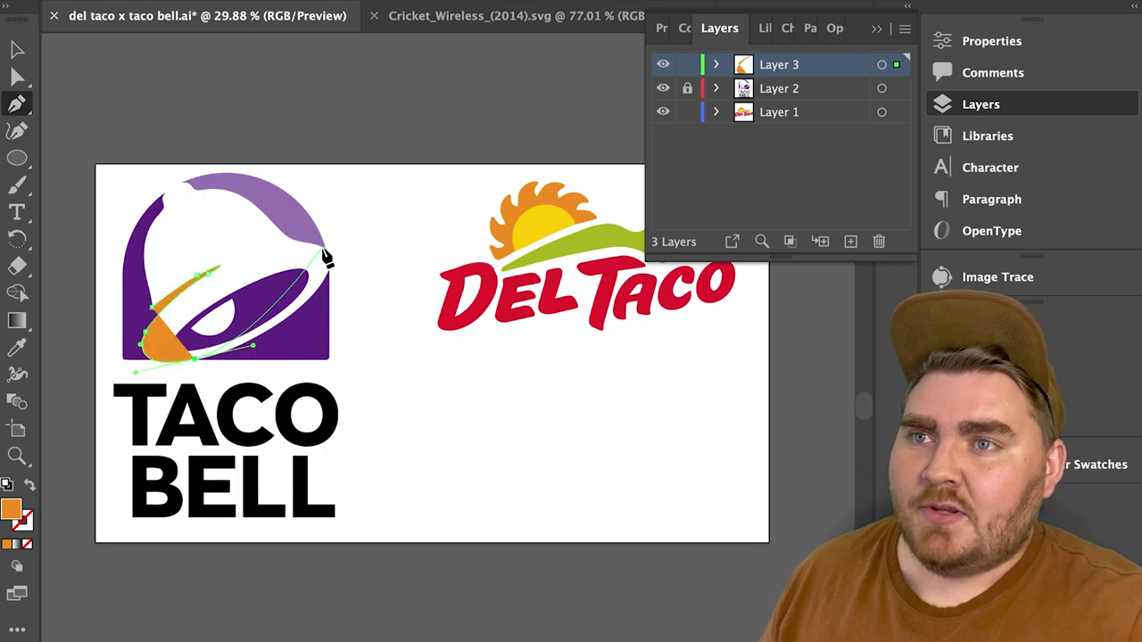
# Trace the bell of the Taco Bell logo in orange with the Pen tool on Layer 3 and hide Layer 2.
pyautogui.moveTo(319, 243)
pyautogui.mouseDown()
pyautogui.moveTo(290, 239)
pyautogui.moveTo(307, 248)
pyautogui.mouseUp()
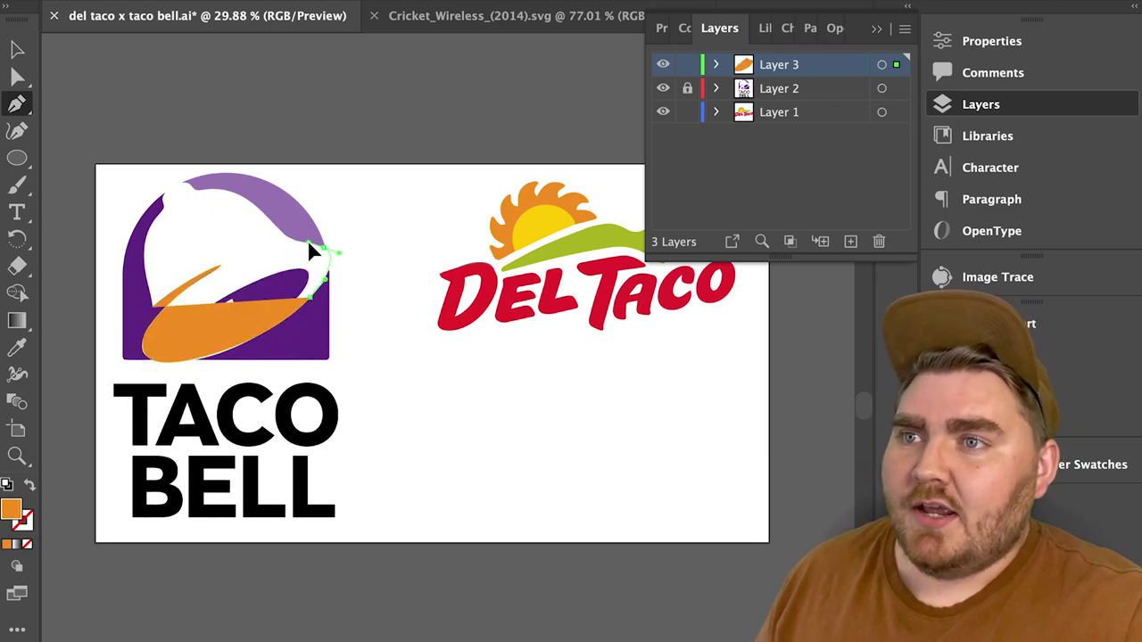
pyautogui.click(210, 190)
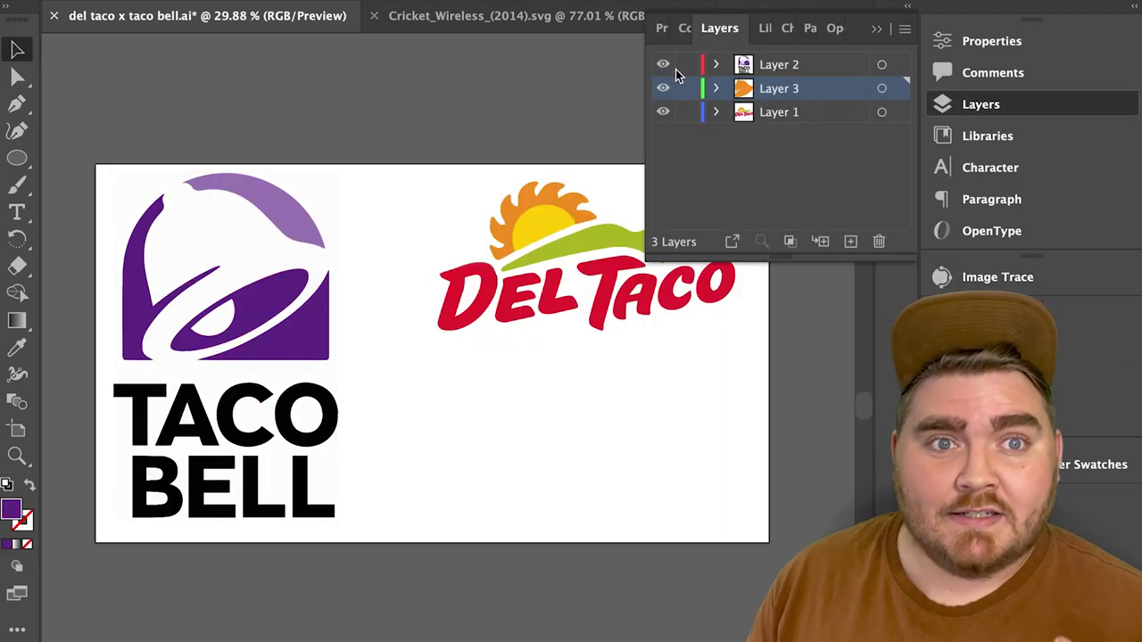
pyautogui.click(662, 65)
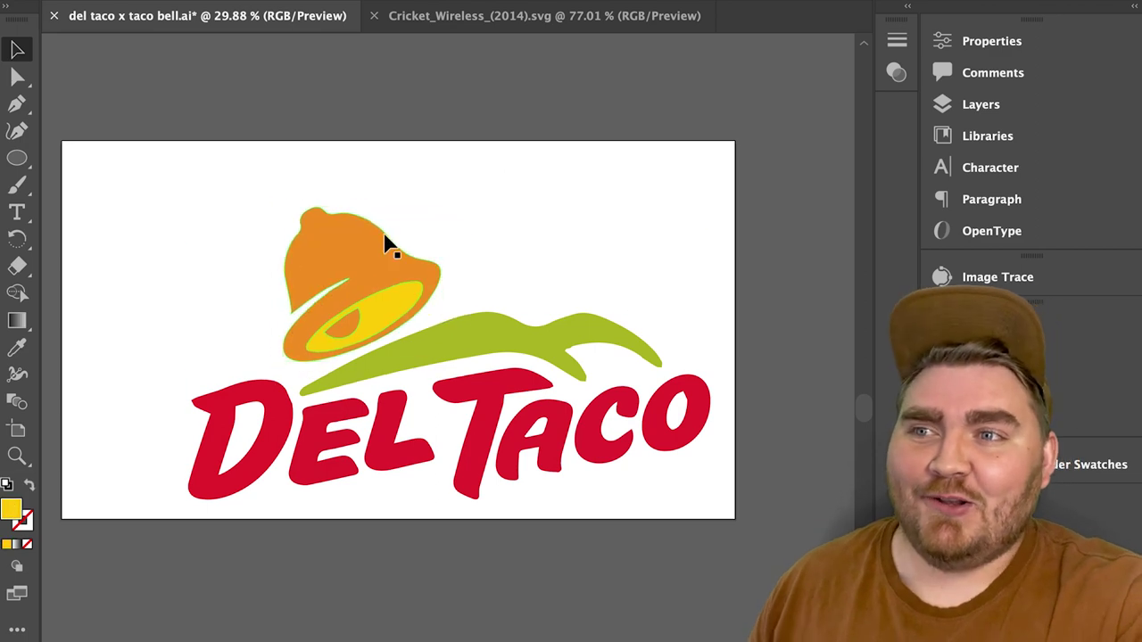
# Position the orange and yellow bell above the green hills and rearrange the red lettering to read "TACO DELL".
pyautogui.click(388, 243)
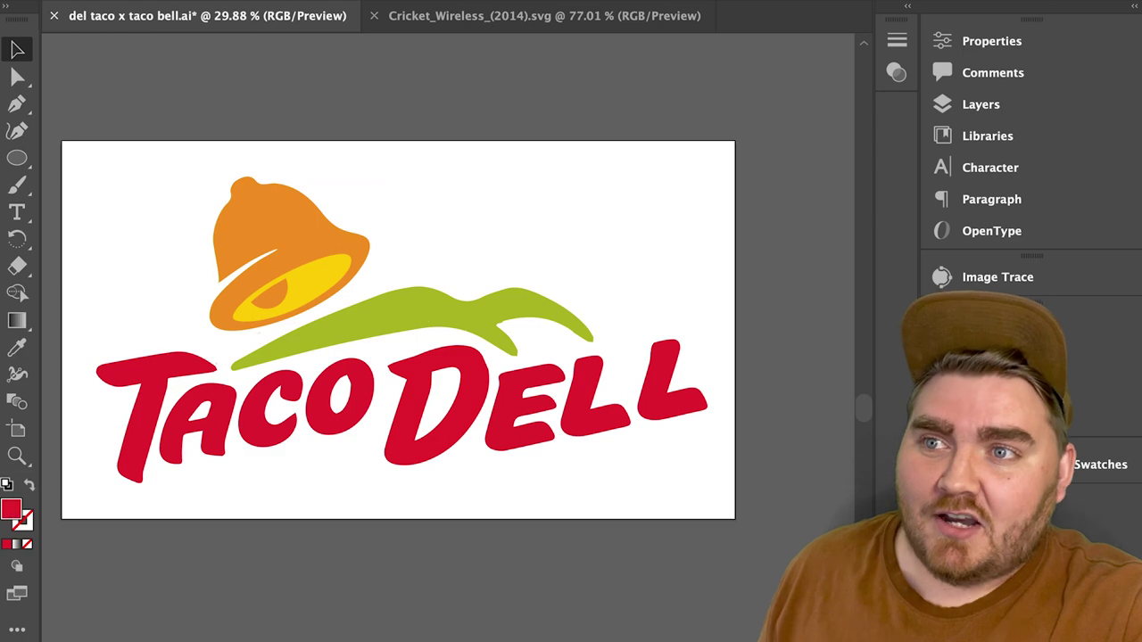
pyautogui.press('a')
pyautogui.hotkey('ctrl', 'a')
# Switch to the browser, review the TikTok font page on freefontsvault.com down to its download section, and close it.
pyautogui.click(458, 406)
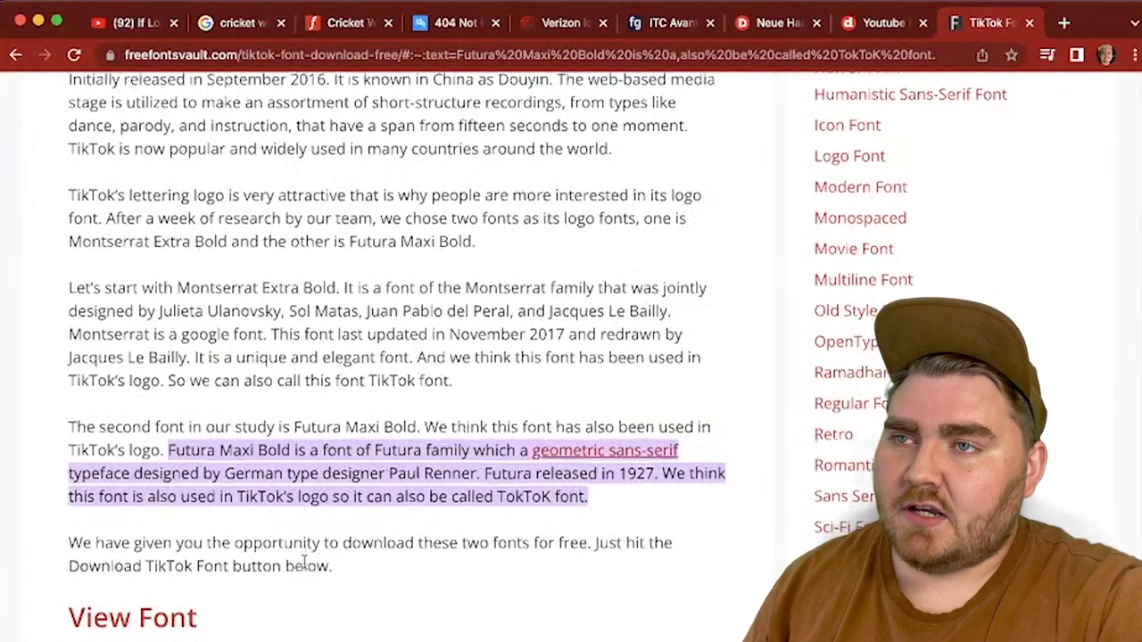
pyautogui.scroll(-10, 303, 562)
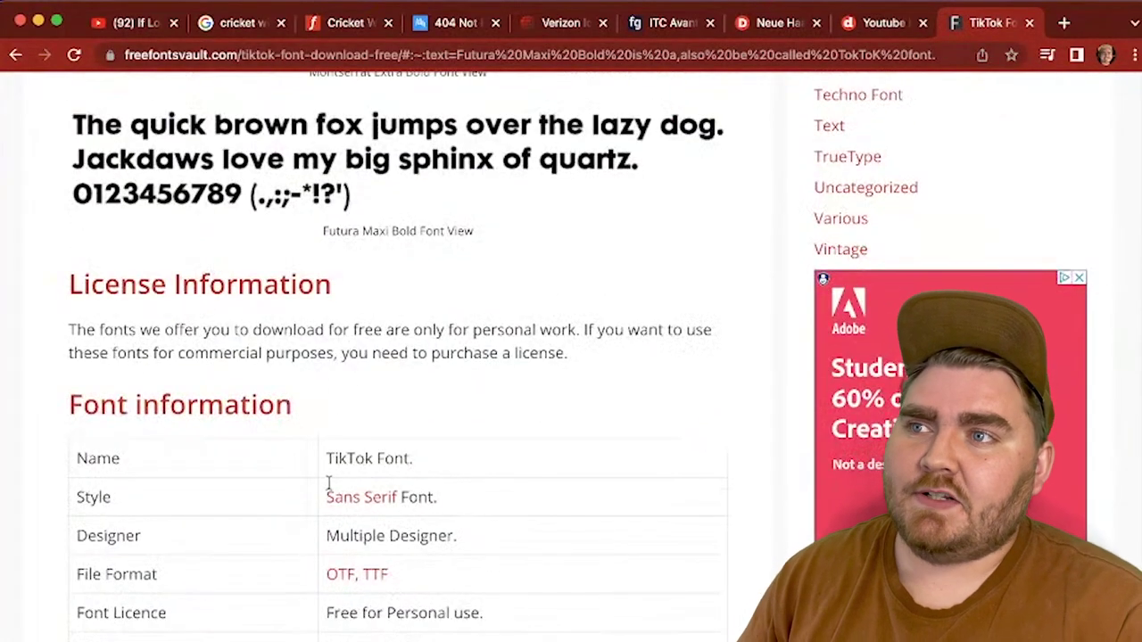
pyautogui.scroll(-5, 329, 482)
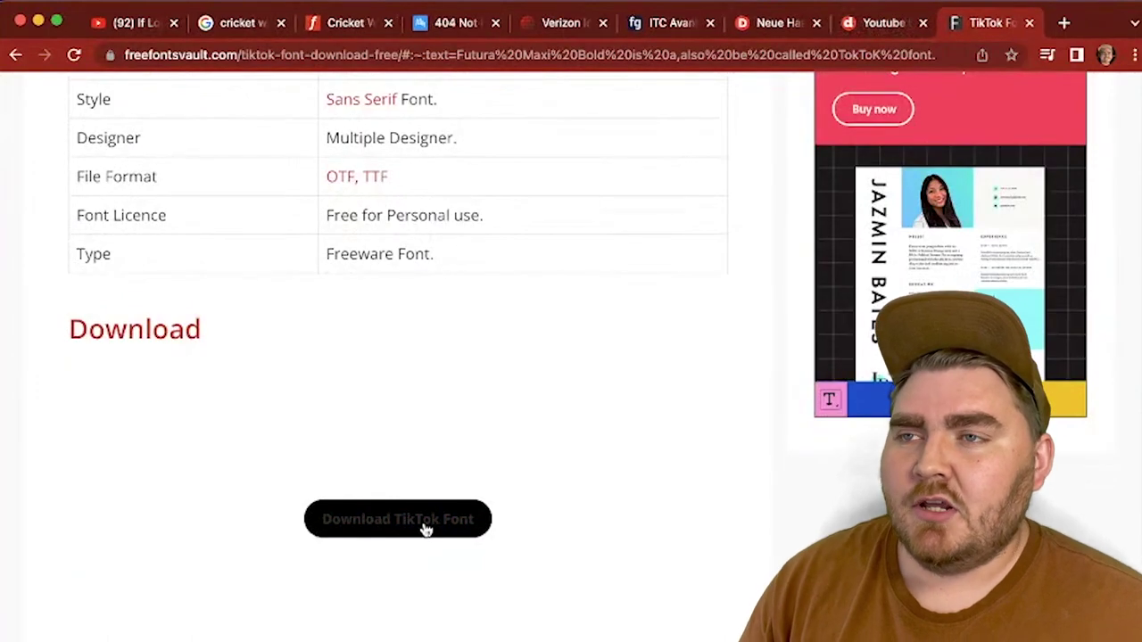
pyautogui.press('super+w')
# Open the Youtube Logo Font page on dafontfree.io and download the font.
pyautogui.click(219, 270)
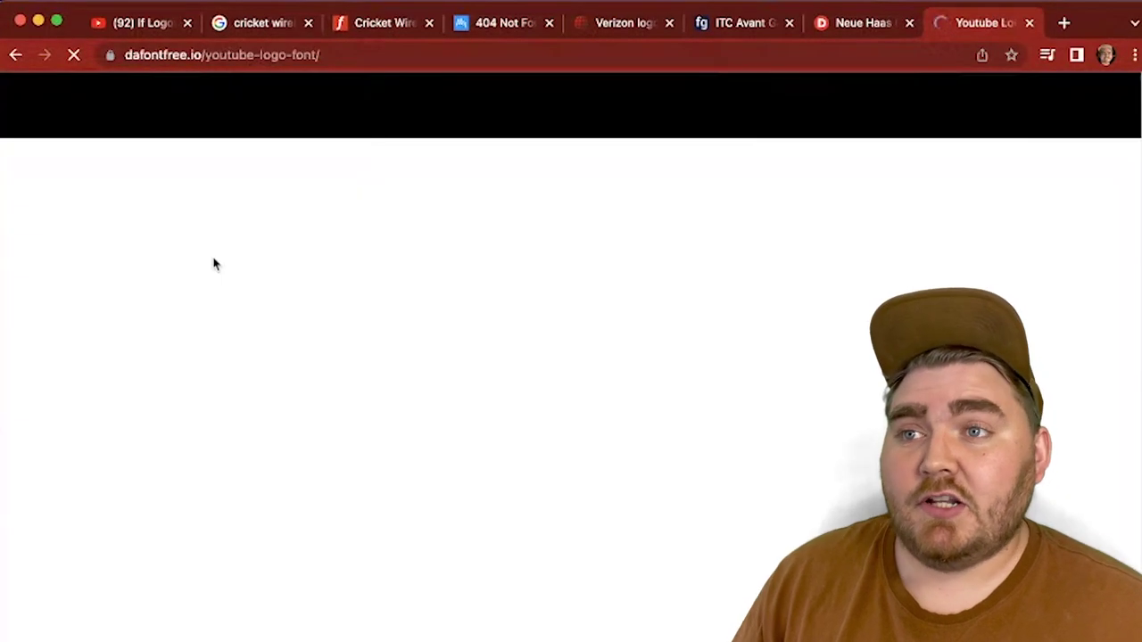
pyautogui.scroll(-10, 519, 569)
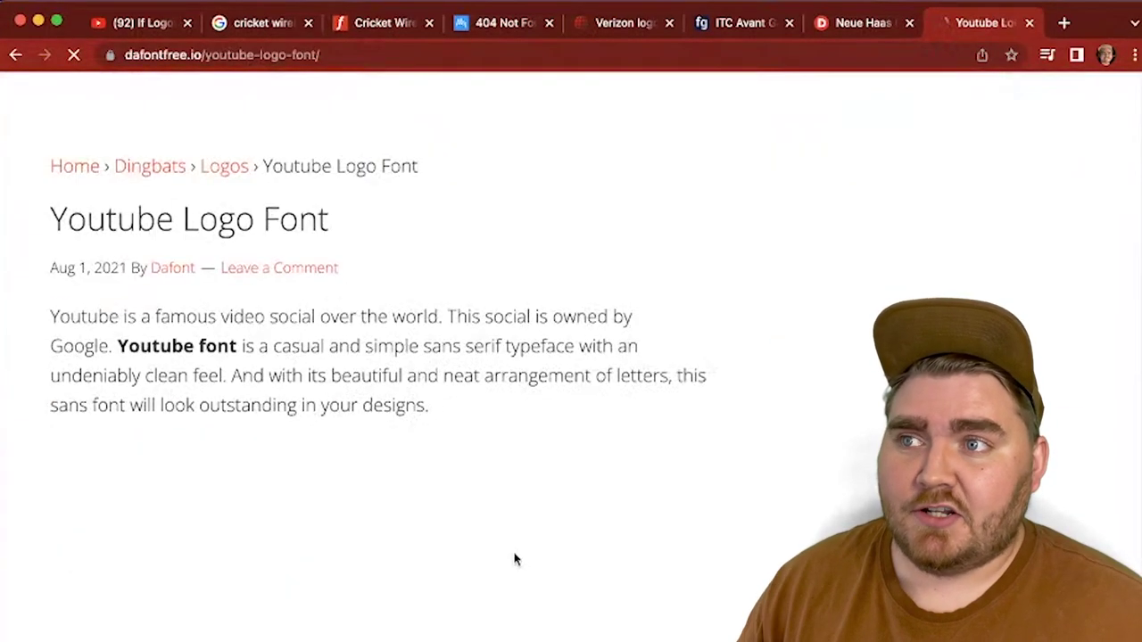
pyautogui.scroll(-7, 514, 559)
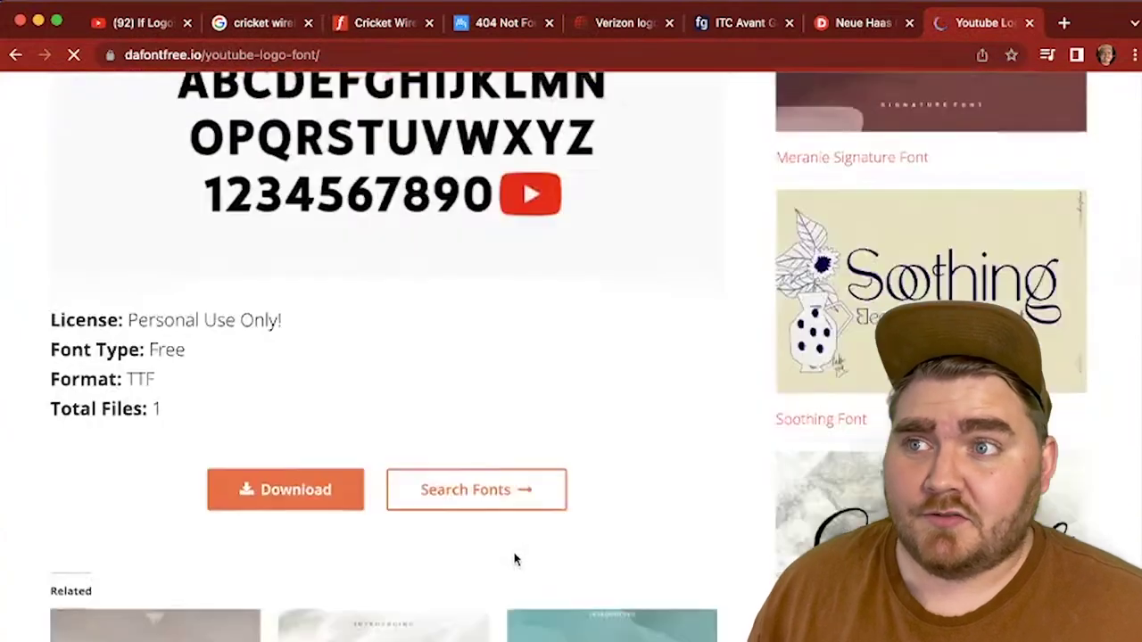
pyautogui.click(336, 496)
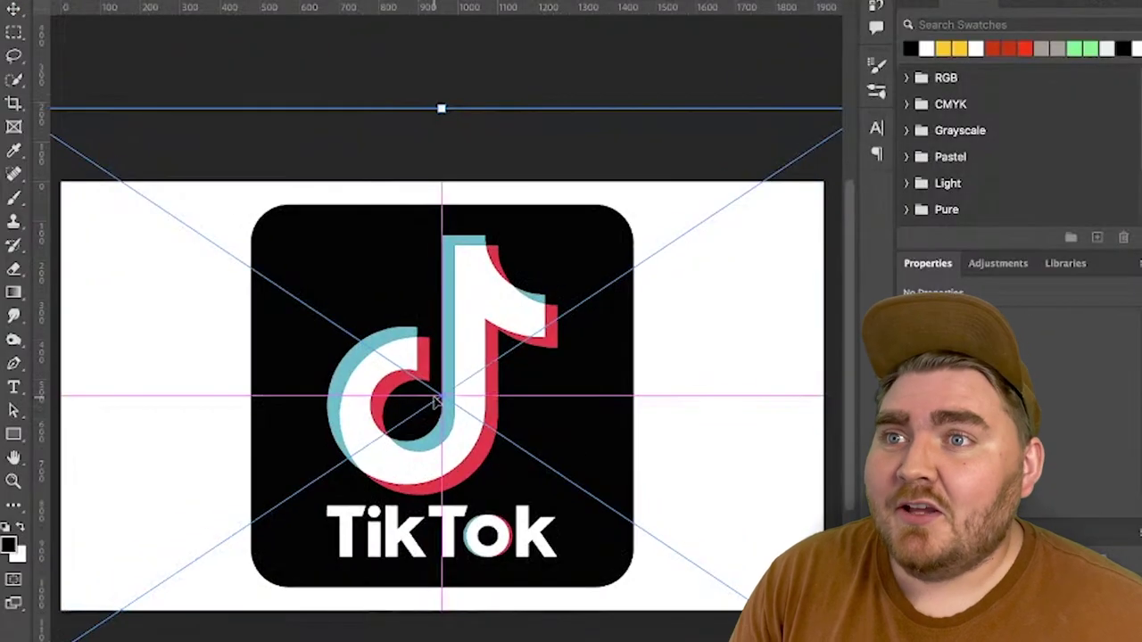
# Switch to Photoshop and place the TikTok and YouTube logos centered on the canvas.
pyautogui.press('Return')
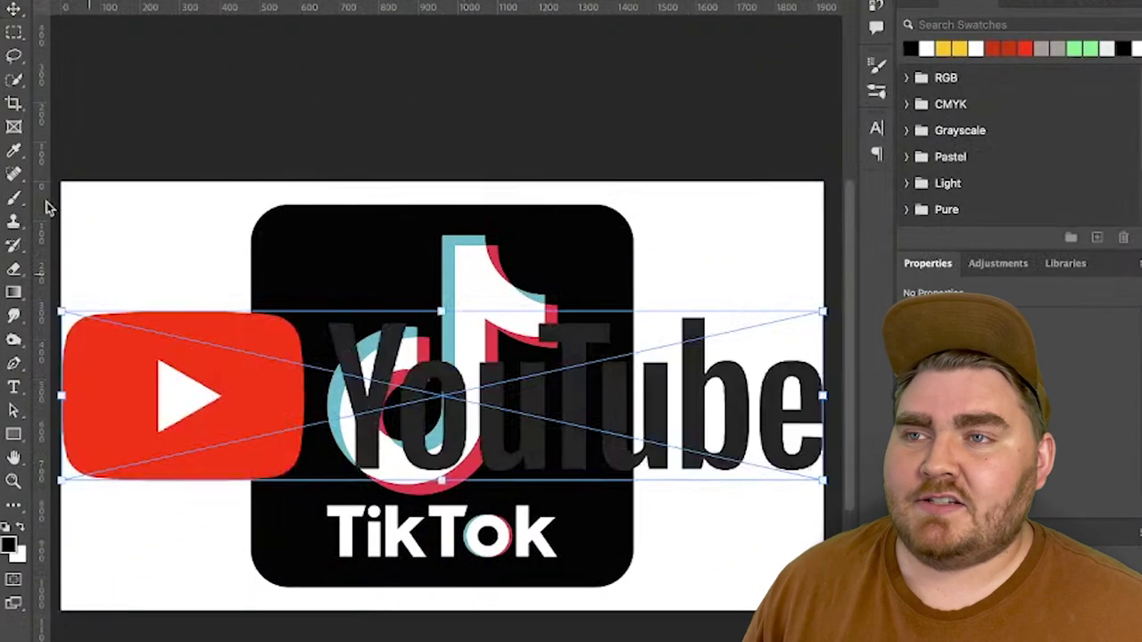
pyautogui.press('Return')
# Draw a triangle with the Triangle tool, rotate it to point sideways and fit it over the YouTube play symbol.
pyautogui.rightClick(14, 434)
pyautogui.click(80, 499)
pyautogui.moveTo(162, 363); pyautogui.dragTo(246, 431)
pyautogui.moveTo(253, 357); pyautogui.dragTo(285, 419)
pyautogui.moveTo(218, 396); pyautogui.dragTo(214, 489)
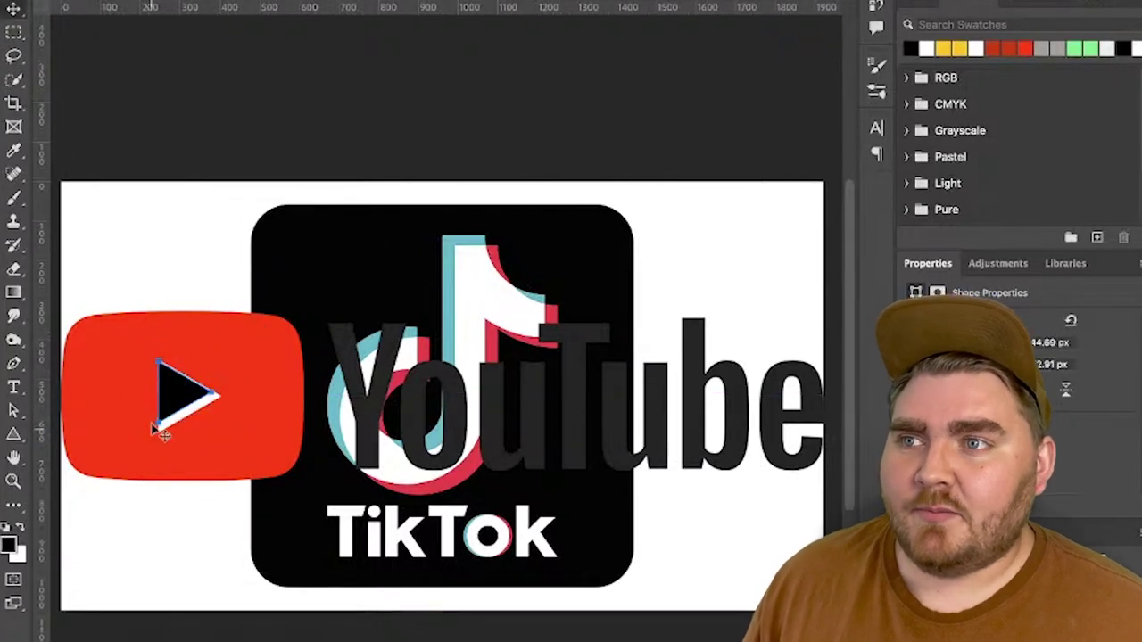
pyautogui.press('Return')
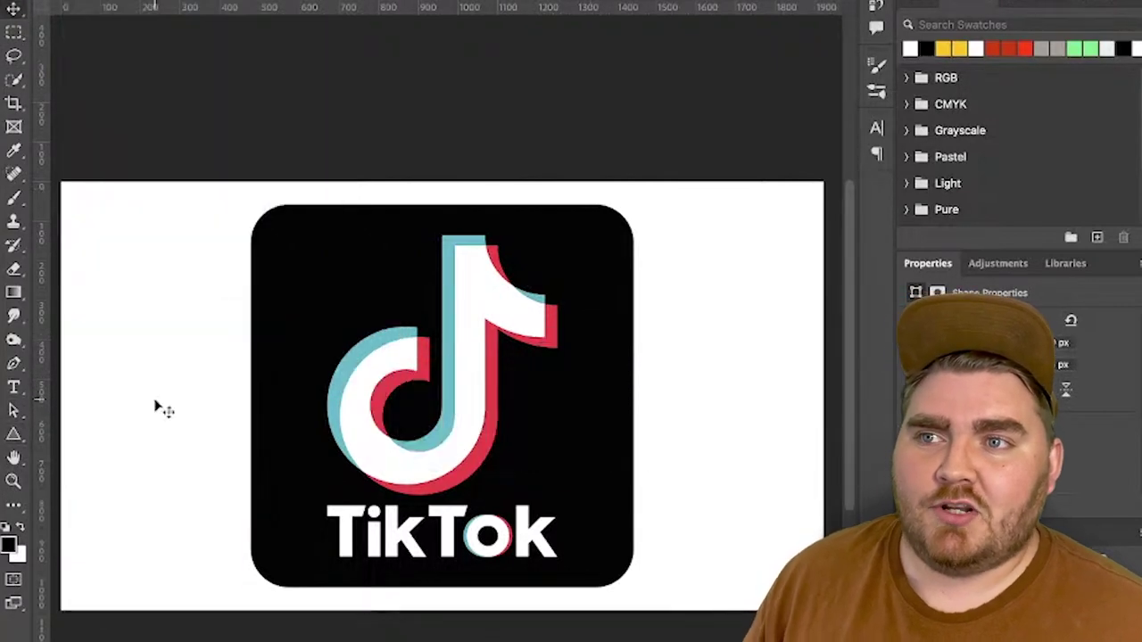
# Place the white triangle over the TikTok note, scale it to about the note's size and center it horizontally on the black square.
pyautogui.moveTo(186, 398); pyautogui.dragTo(440, 344)
pyautogui.moveTo(472, 382); pyautogui.dragTo(552, 478)
pyautogui.moveTo(375, 373); pyautogui.dragTo(372, 369)
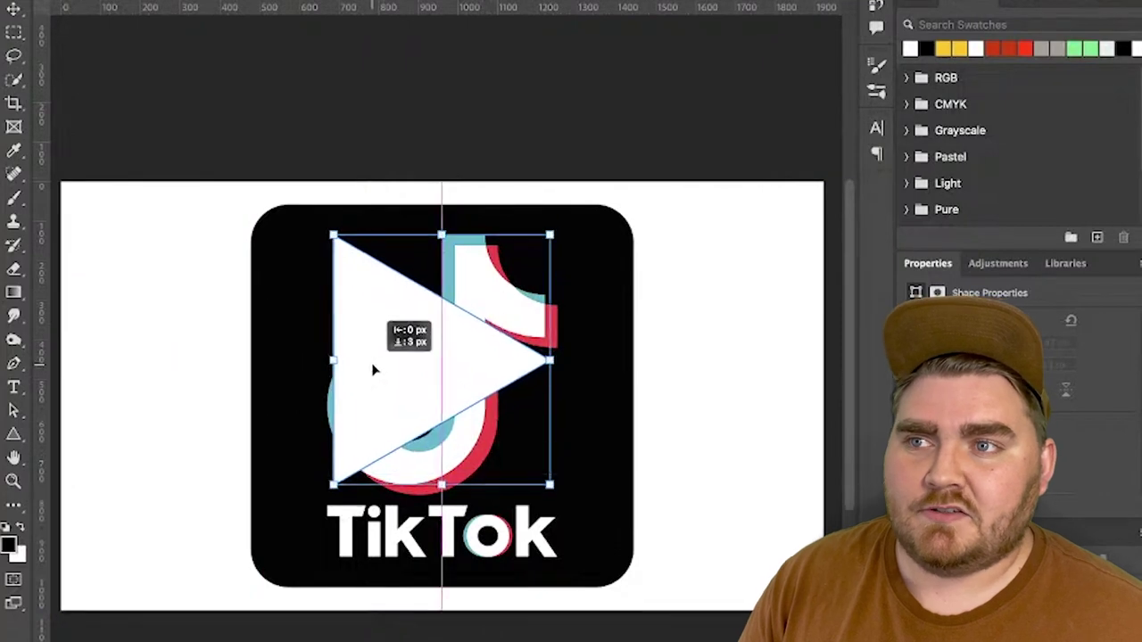
pyautogui.press('Return')
# Offset a duplicate of the triangle to guides at the note's right and lower edges, and color it the note's red.
pyautogui.moveTo(411, 280)
pyautogui.mouseDown()
pyautogui.moveTo(392, 357)
pyautogui.moveTo(410, 280)
pyautogui.mouseUp()
pyautogui.moveTo(40, 268); pyautogui.dragTo(557, 268)
pyautogui.moveTo(535, 9); pyautogui.dragTo(531, 490)
pyautogui.moveTo(526, 410); pyautogui.dragTo(544, 382)
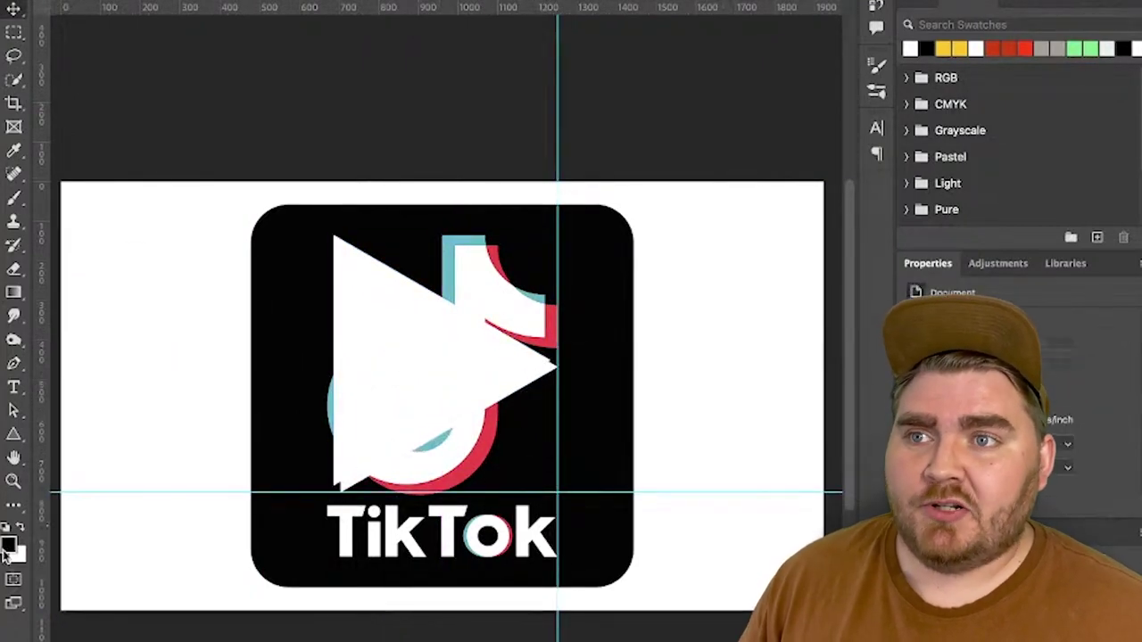
pyautogui.moveTo(553, 384); pyautogui.dragTo(571, 401)
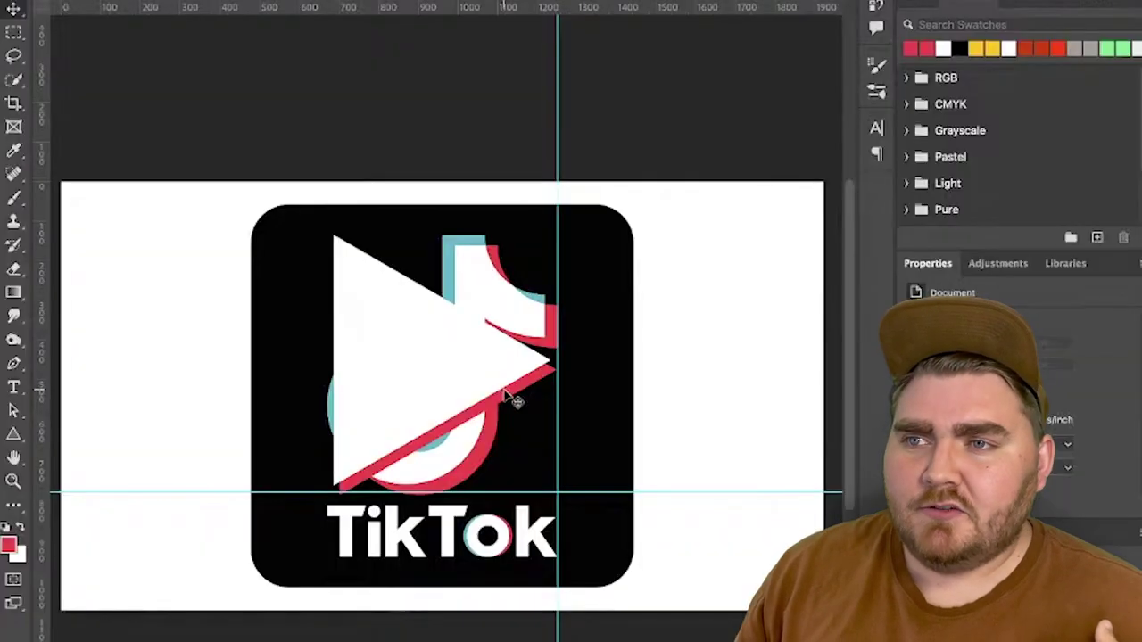
# Rasterize the triangle, invert a Magic Wand selection of the offset triangle shape and load the brush with the note's teal.
pyautogui.rightClick(1025, 189)
pyautogui.rightClick(14, 79)
pyautogui.click(128, 110)
pyautogui.hotkey('ctrl', 'shift', 'i')
pyautogui.press('b')
pyautogui.keyDown('alt'); pyautogui.click(451, 268); pyautogui.keyUp('alt')
# Brush teal onto the selected strip along the white triangle's left and upper edges, undoing the stray strokes.
pyautogui.moveTo(342, 223); pyautogui.dragTo(361, 437)
pyautogui.hotkey('ctrl', 'z')
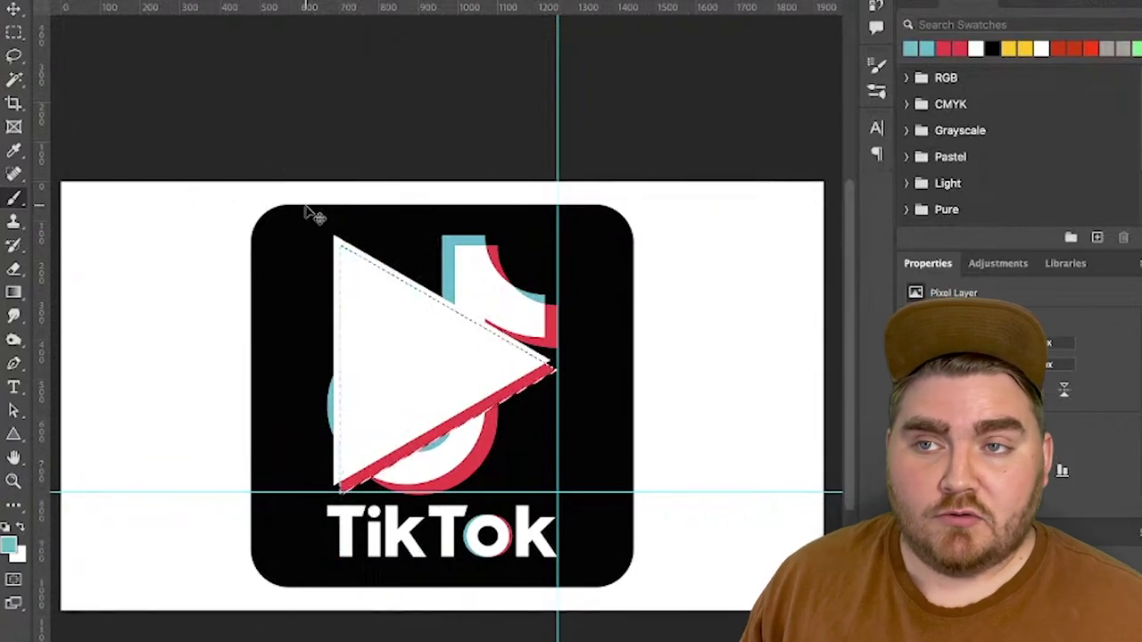
pyautogui.moveTo(306, 459); pyautogui.dragTo(334, 250)
pyautogui.hotkey('ctrl', 'z')
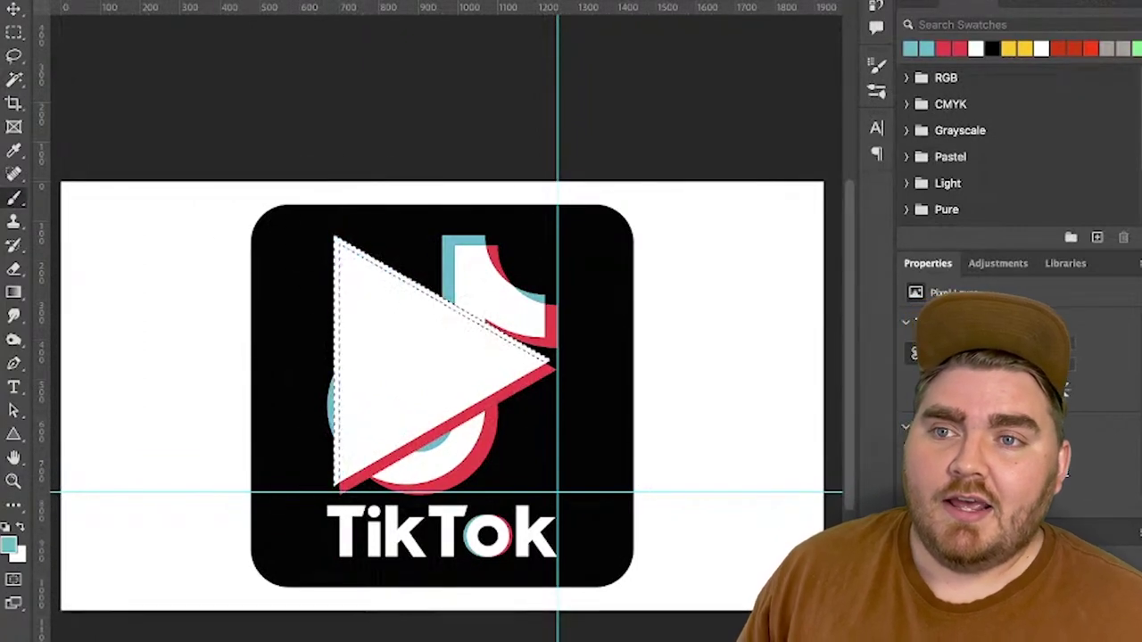
pyautogui.moveTo(337, 429); pyautogui.dragTo(419, 267)
pyautogui.hotkey('ctrl', 'z')
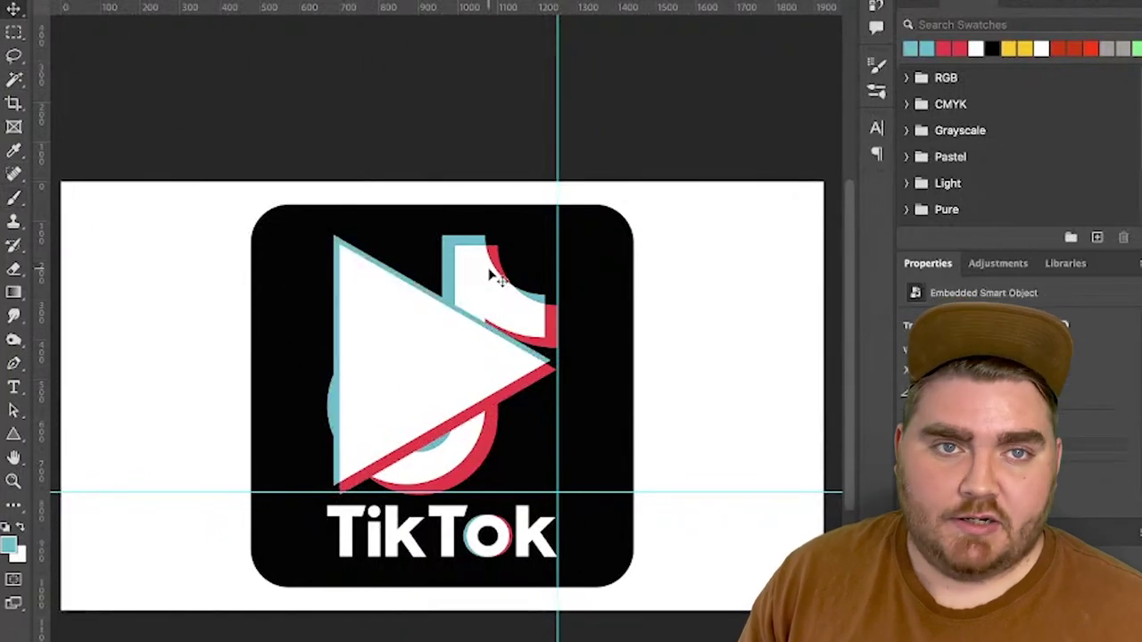
# Paint over the TikTok note around the triangle with black.
pyautogui.click(13, 214)
pyautogui.moveTo(473, 464)
pyautogui.mouseDown()
pyautogui.moveTo(331, 420)
pyautogui.moveTo(487, 258)
pyautogui.mouseUp()
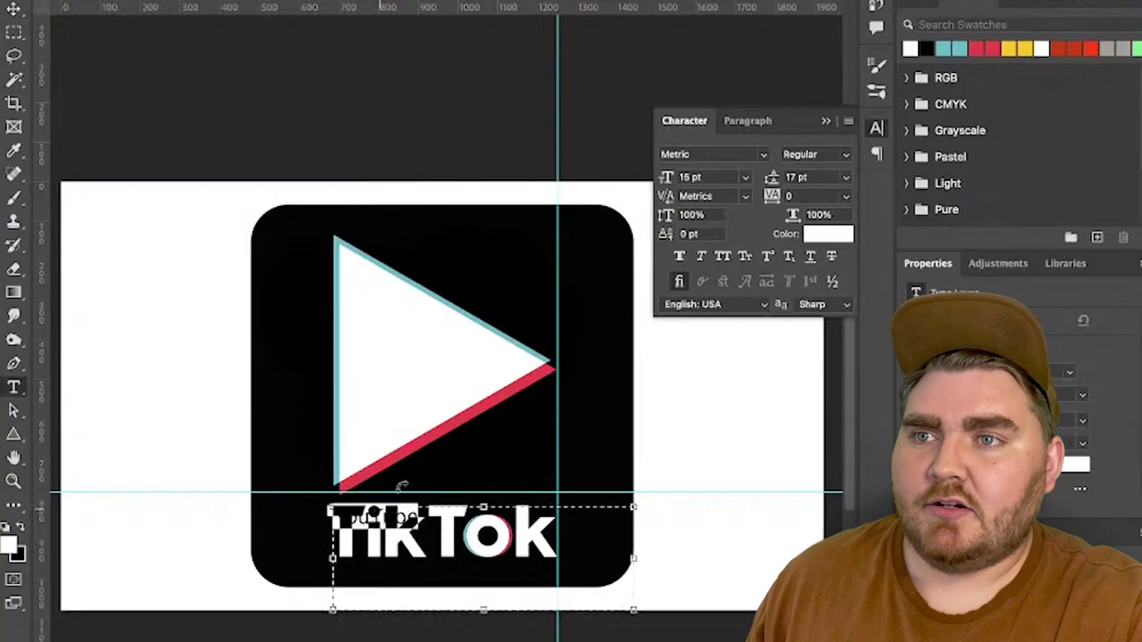
# Replace the TikTok wordmark with white "YouTube" text in 38 pt Futura Maxi CG, centered below the triangle.
pyautogui.press('Up')
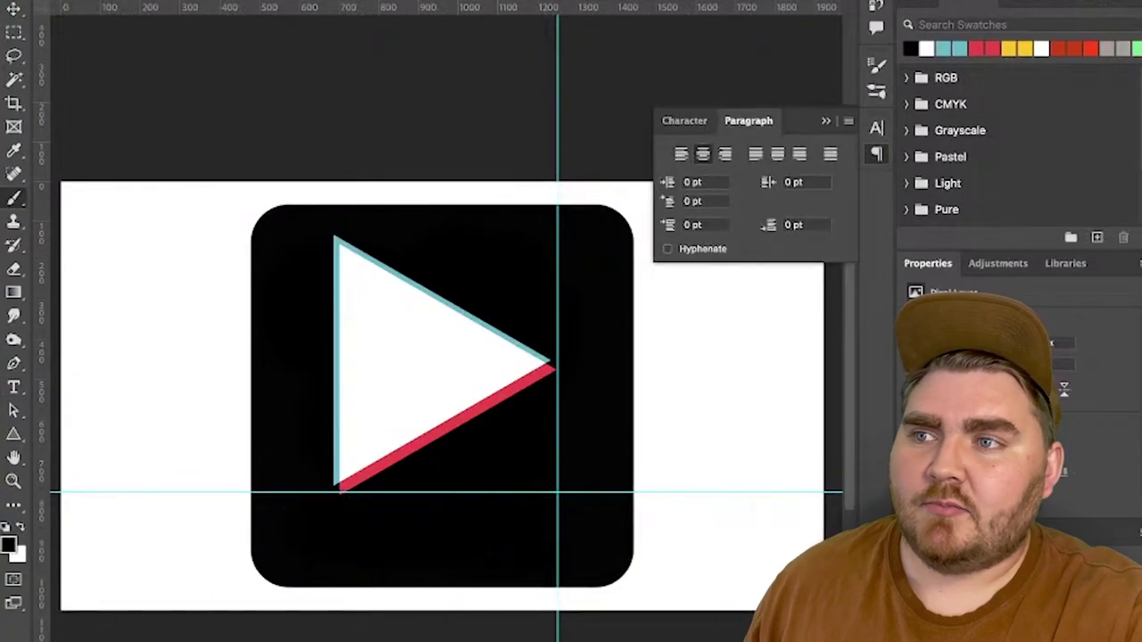
pyautogui.click(687, 121)
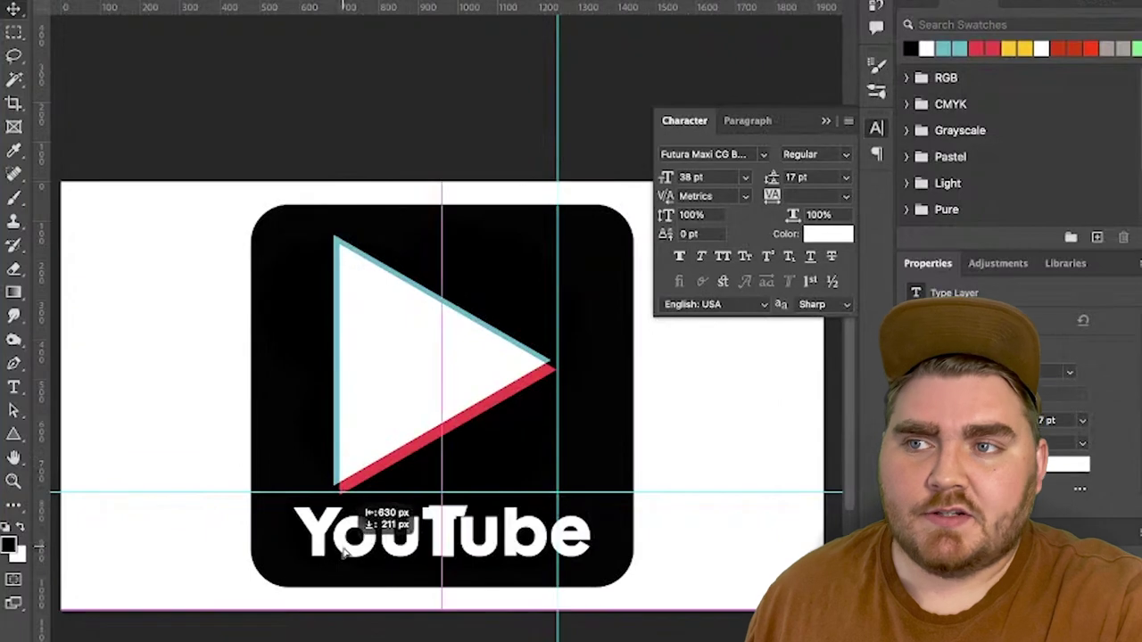
pyautogui.moveTo(596, 535); pyautogui.dragTo(637, 517)
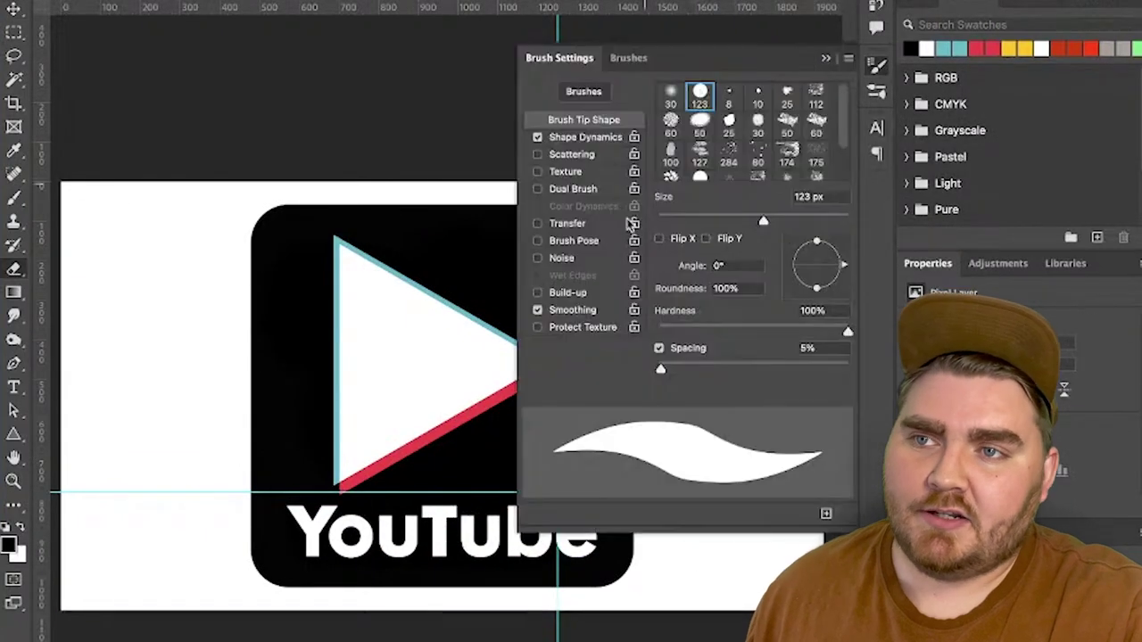